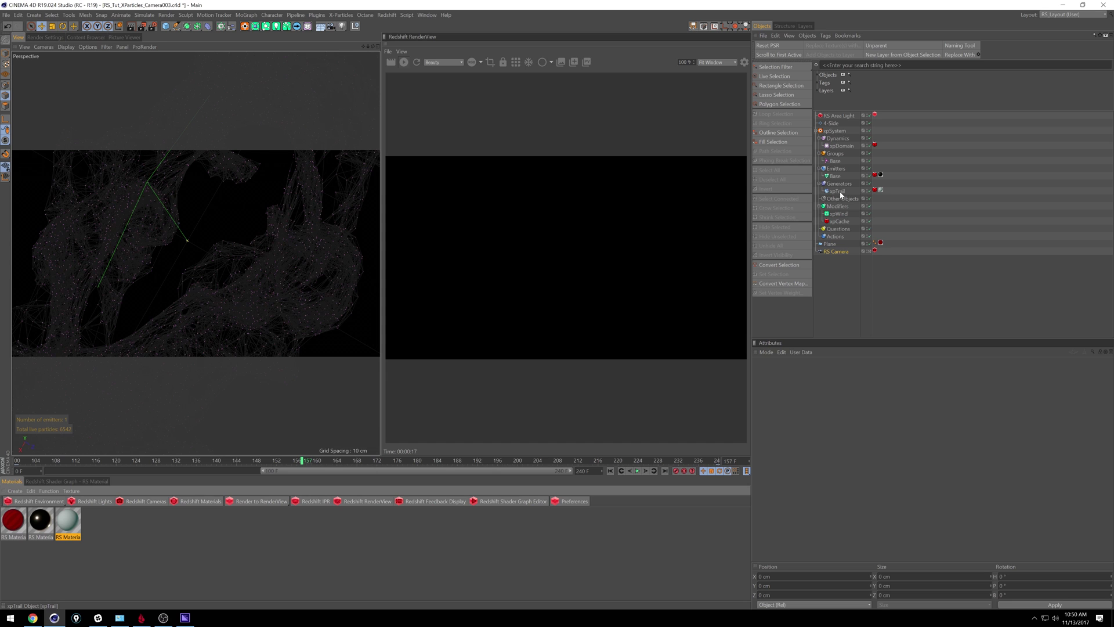
Step: Select the xpTrail object in the Object Manager
click(840, 193)
Step: Give xpTrail a Redshift Object tag rendering curves as Hair Strands at 0.125 thickness
right_click(845, 192)
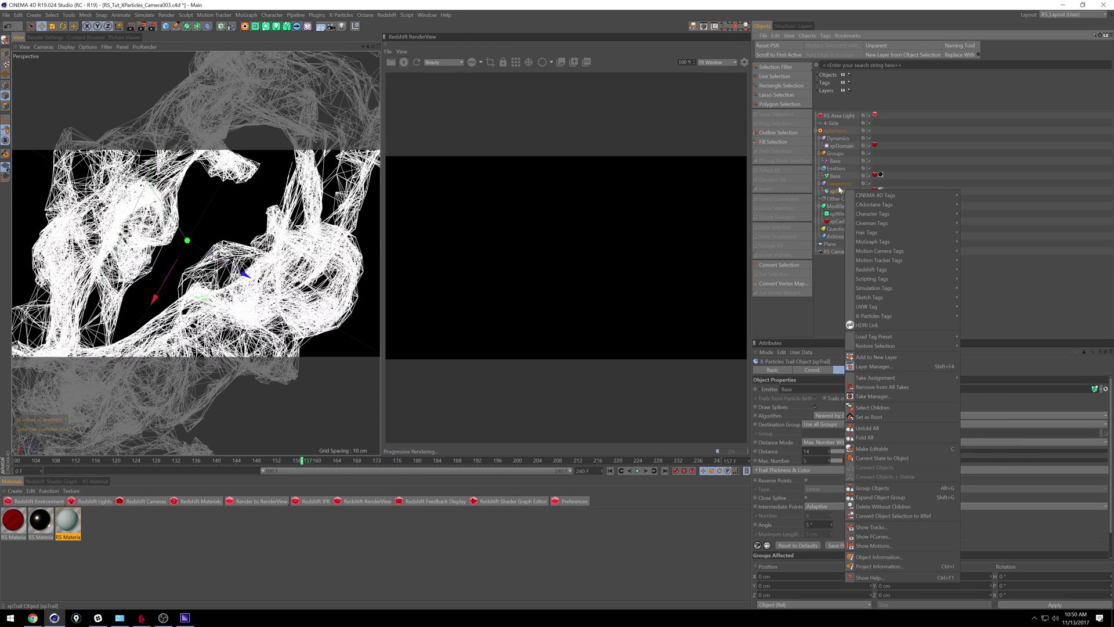
mouse_move(903, 270)
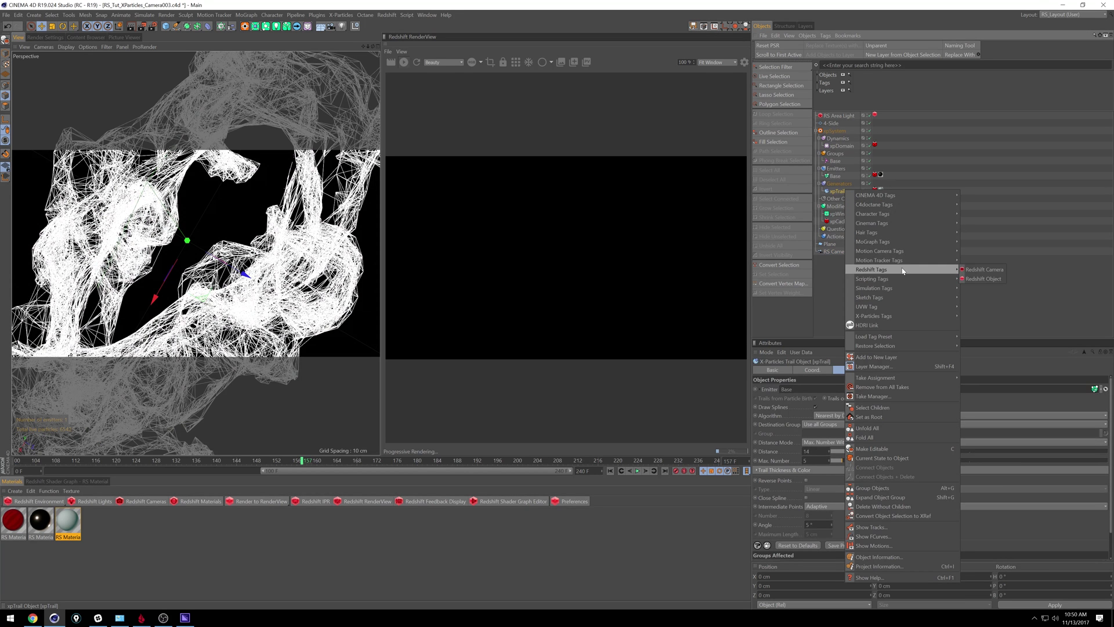
click(983, 278)
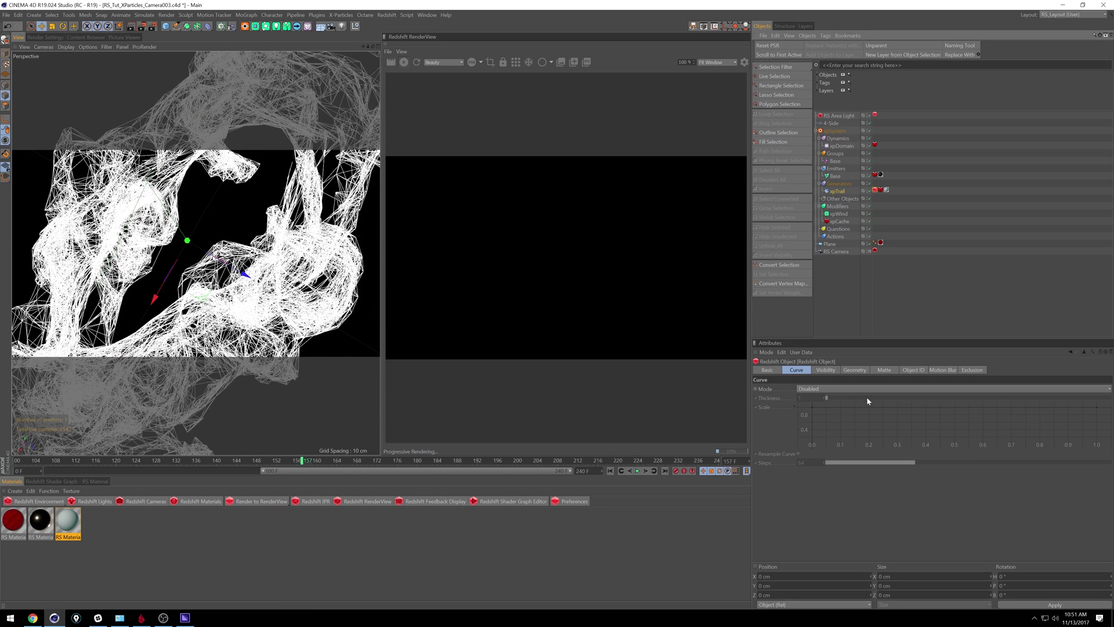
click(825, 389)
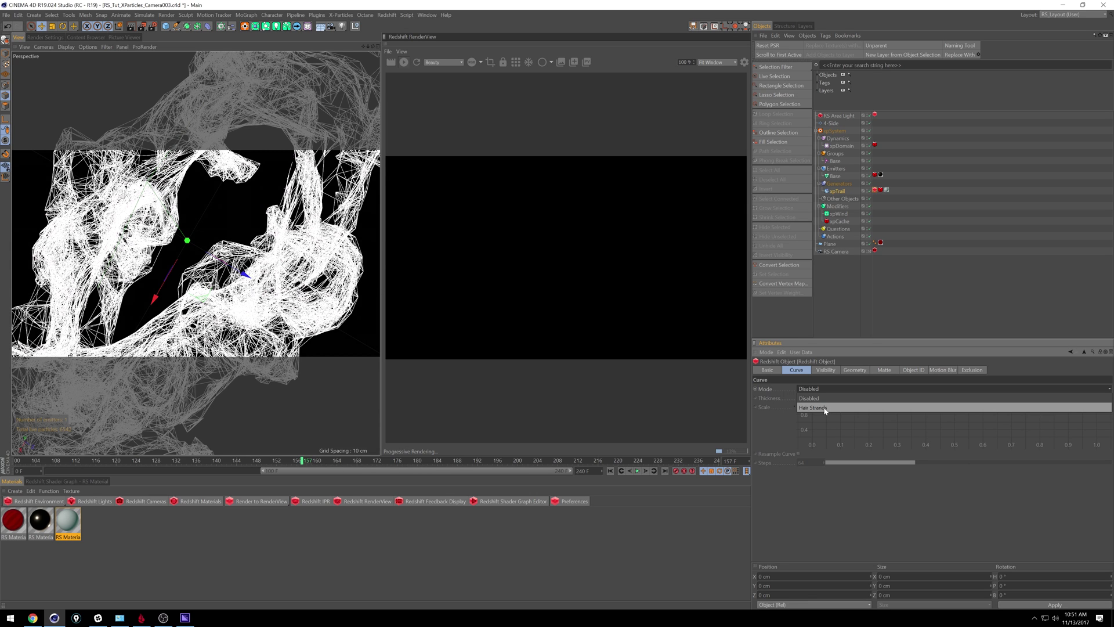
click(825, 409)
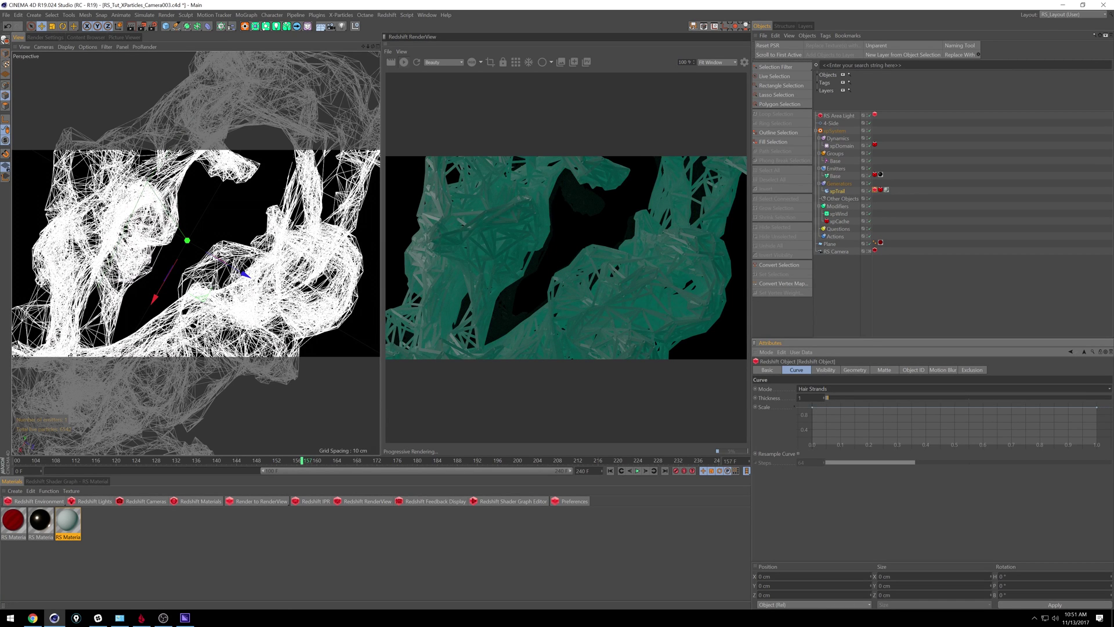
key(BackSpace)
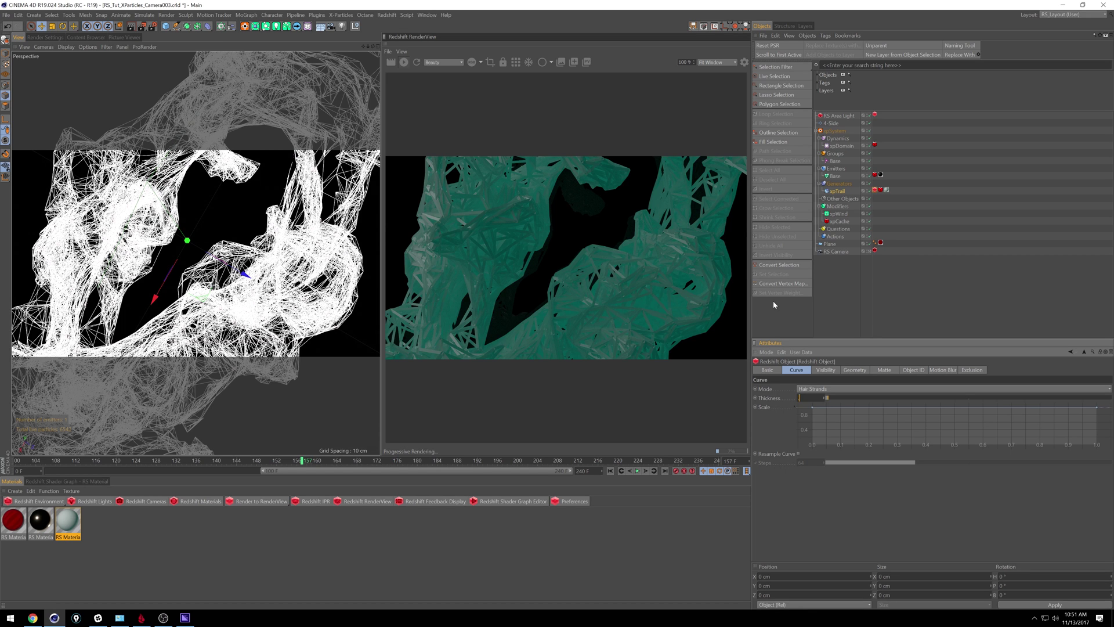
text(0.125)
key(Return)
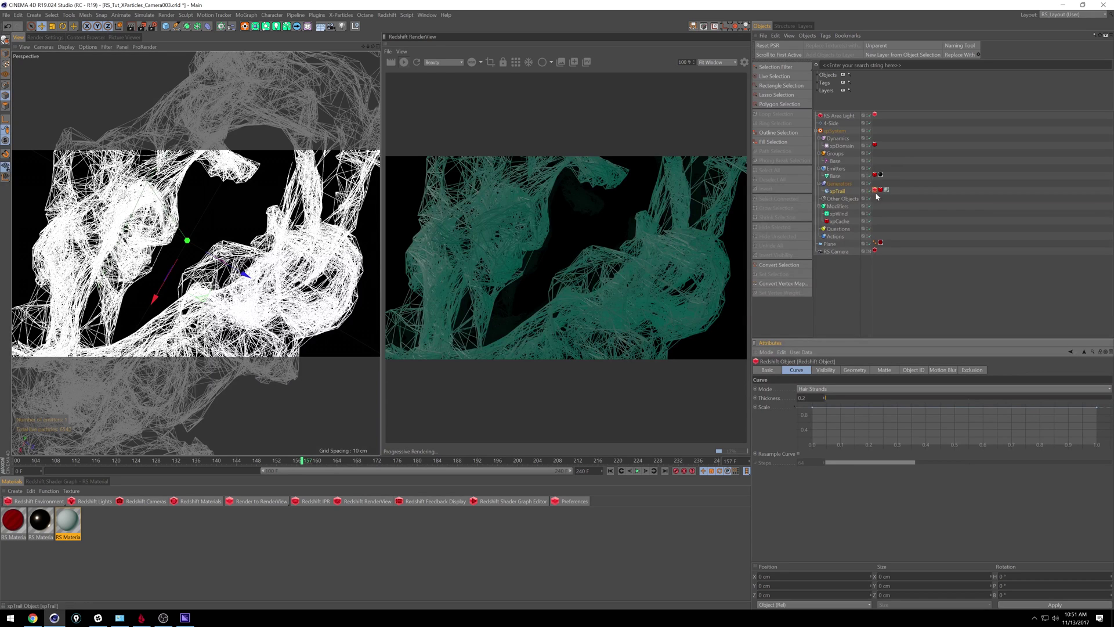
Step: Add a Redshift Object tag to the Base emitter
click(836, 176)
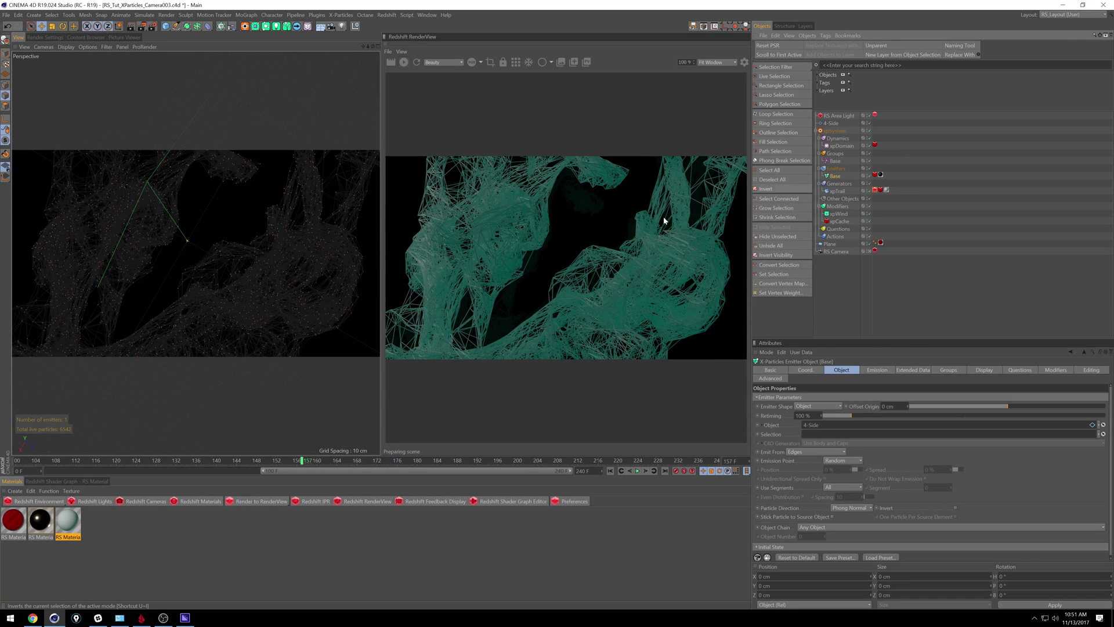
right_click(839, 177)
mouse_move(861, 186)
mouse_move(887, 260)
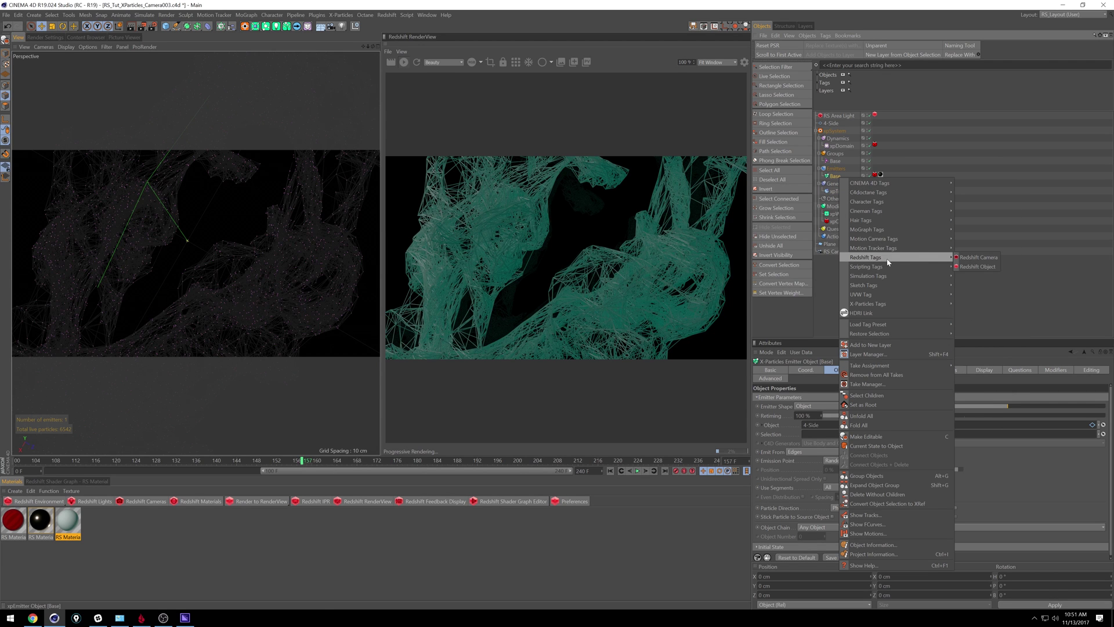
click(986, 267)
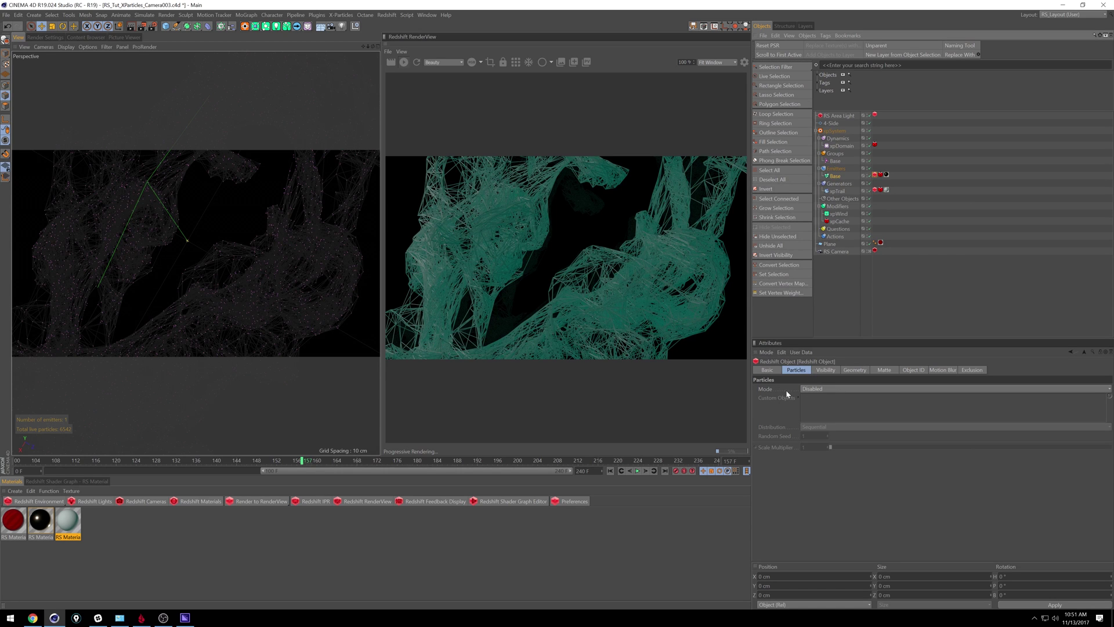
Step: Try Point, Sphere and Quad Instances as particle mode, settling on Custom Objects
click(837, 389)
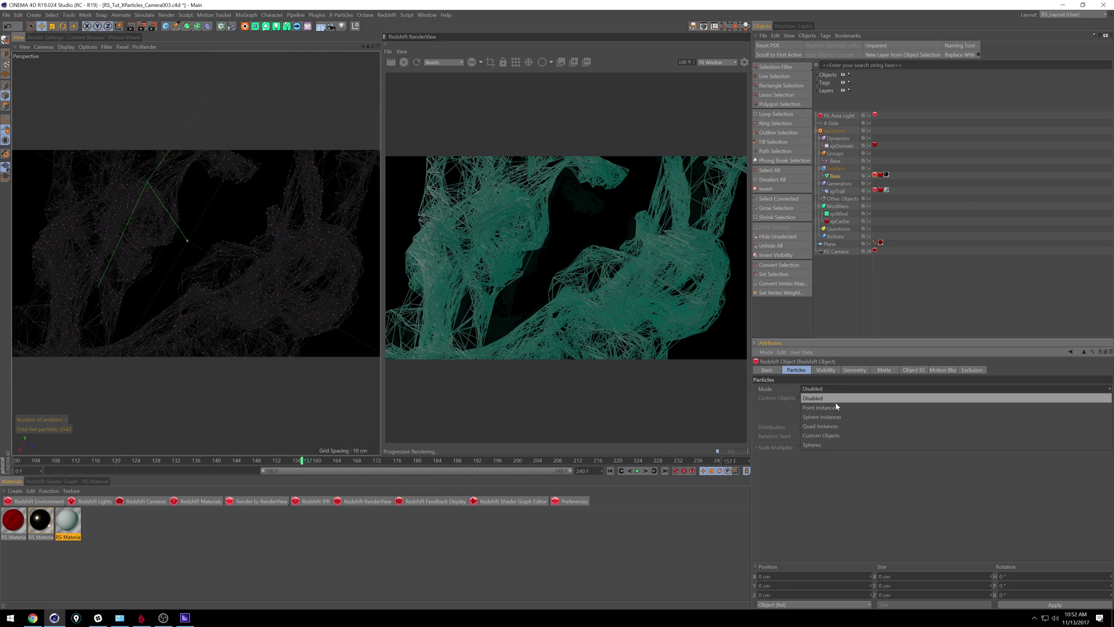
click(837, 408)
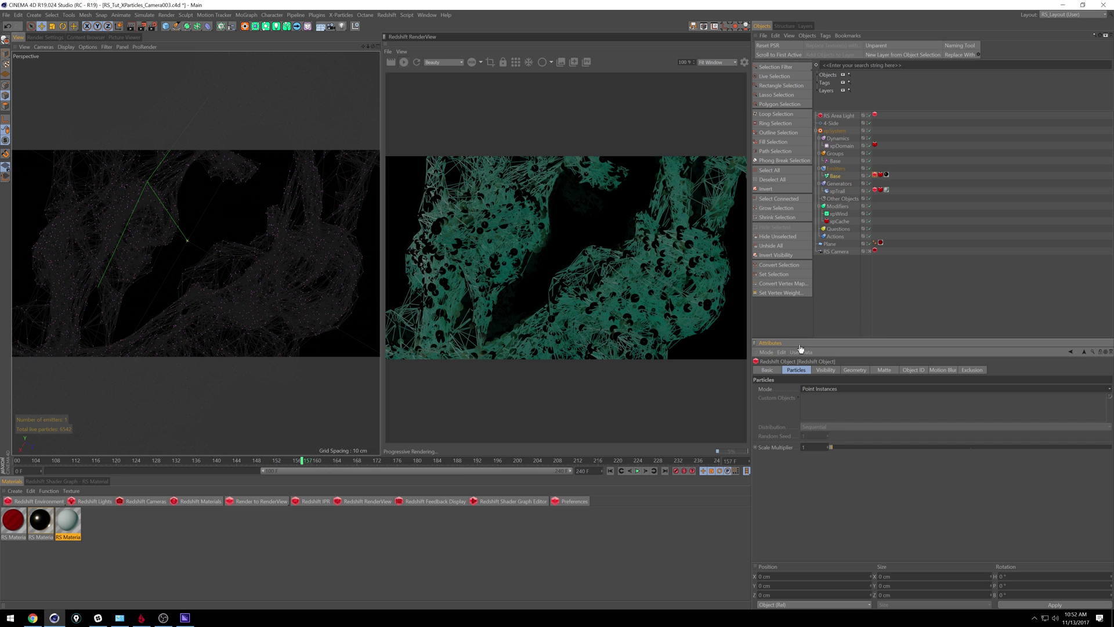
click(833, 390)
click(840, 416)
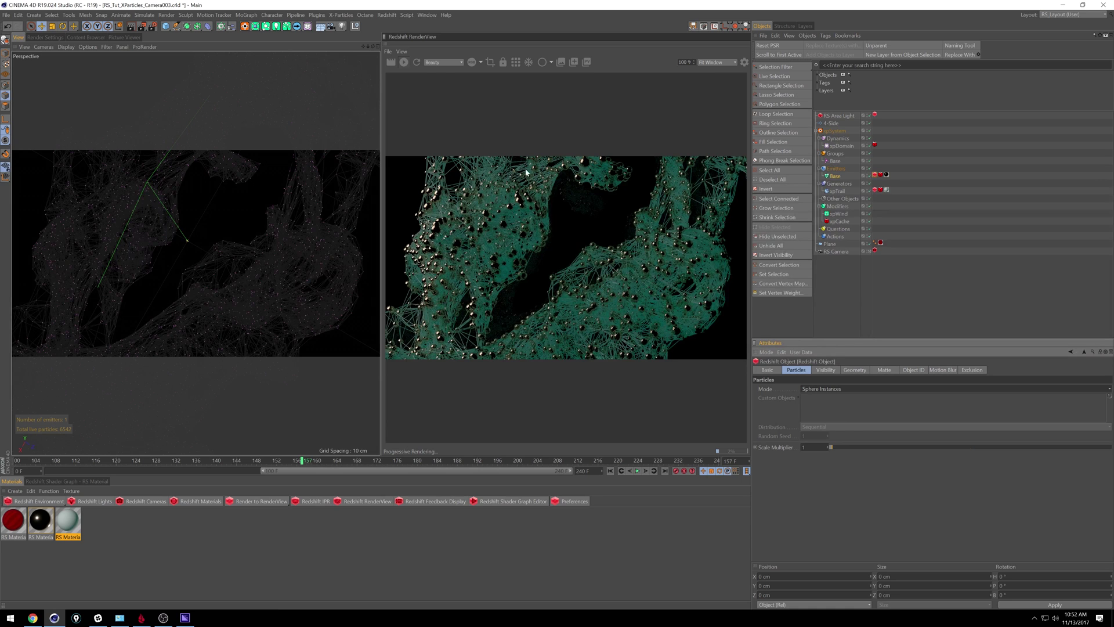
click(856, 386)
click(836, 426)
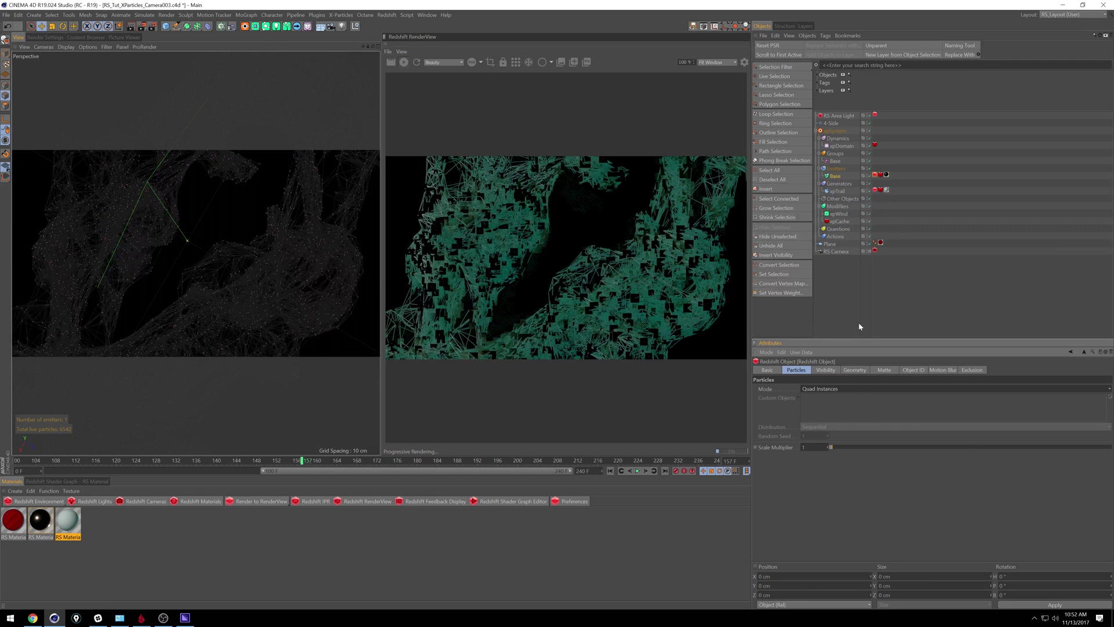
click(845, 389)
click(840, 405)
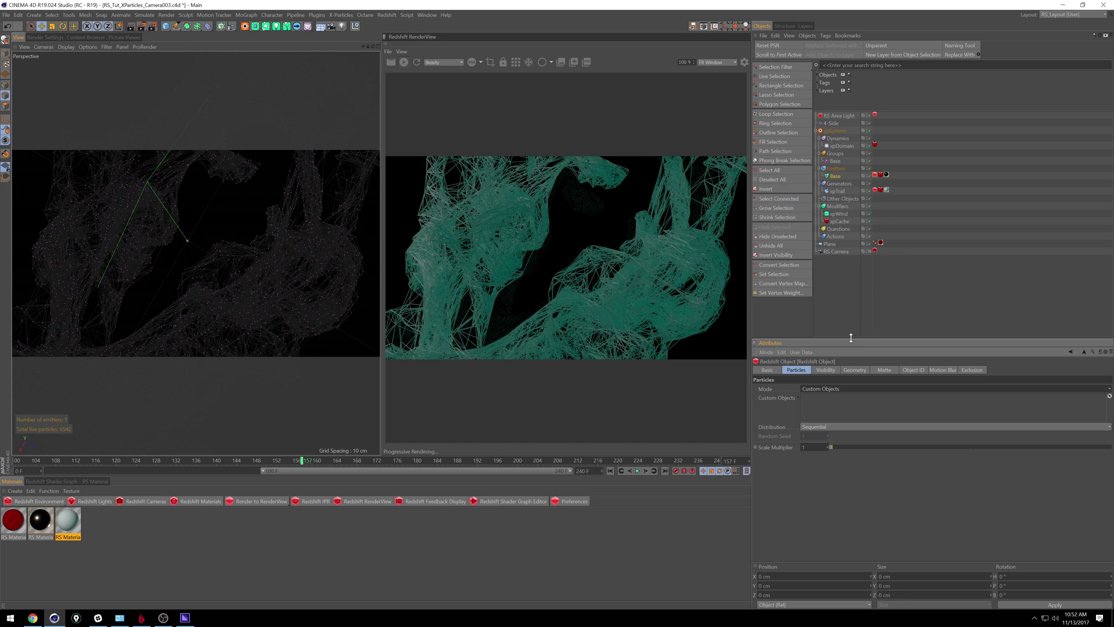
Step: Add a torus with a 5 cm pipe radius, changing its ring radius from 50 to 5 cm
click(165, 26)
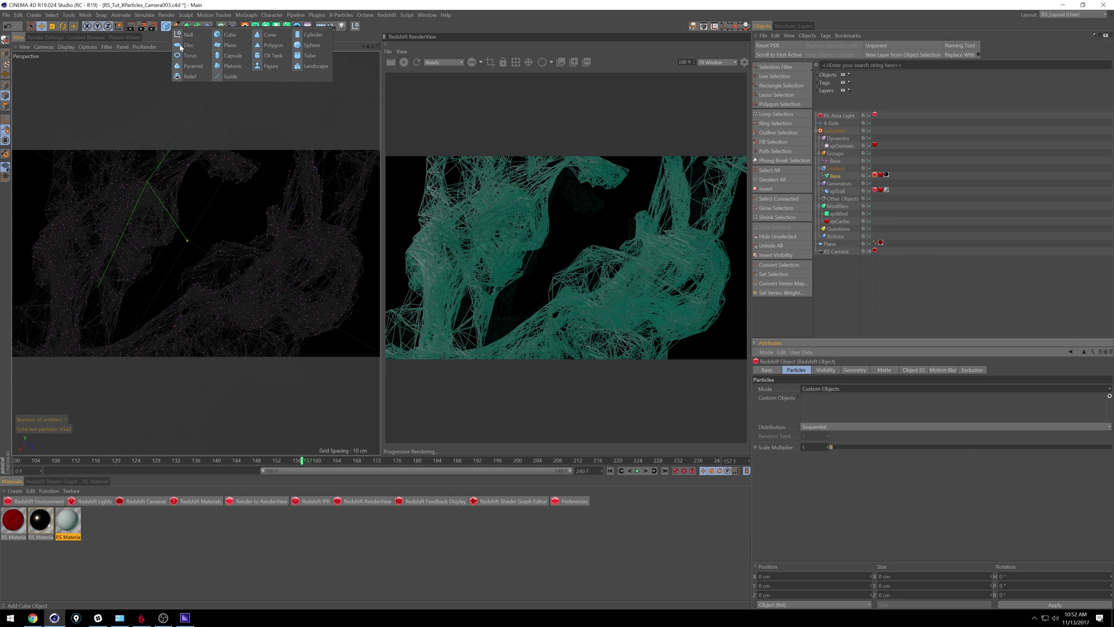
click(193, 59)
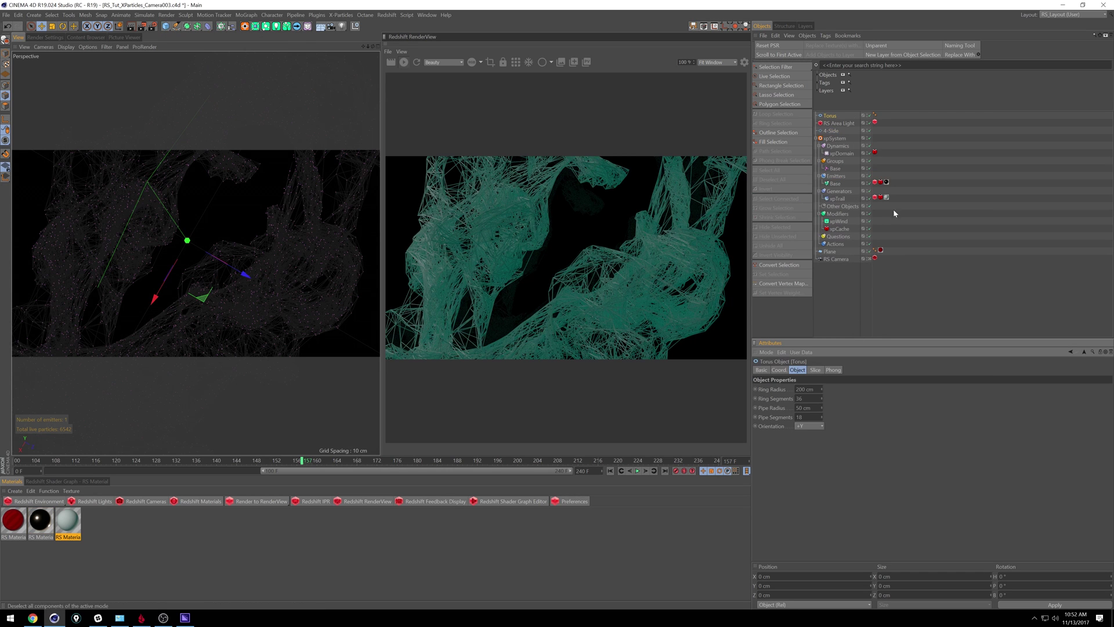
click(804, 389)
text(50)
key(Return)
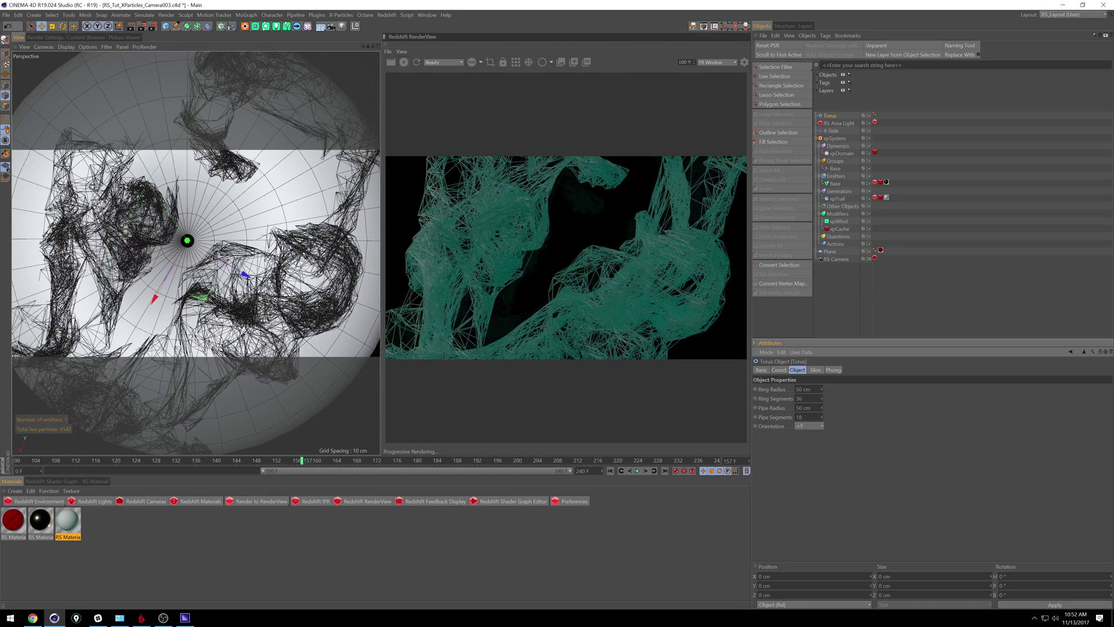
click(804, 407)
text(5)
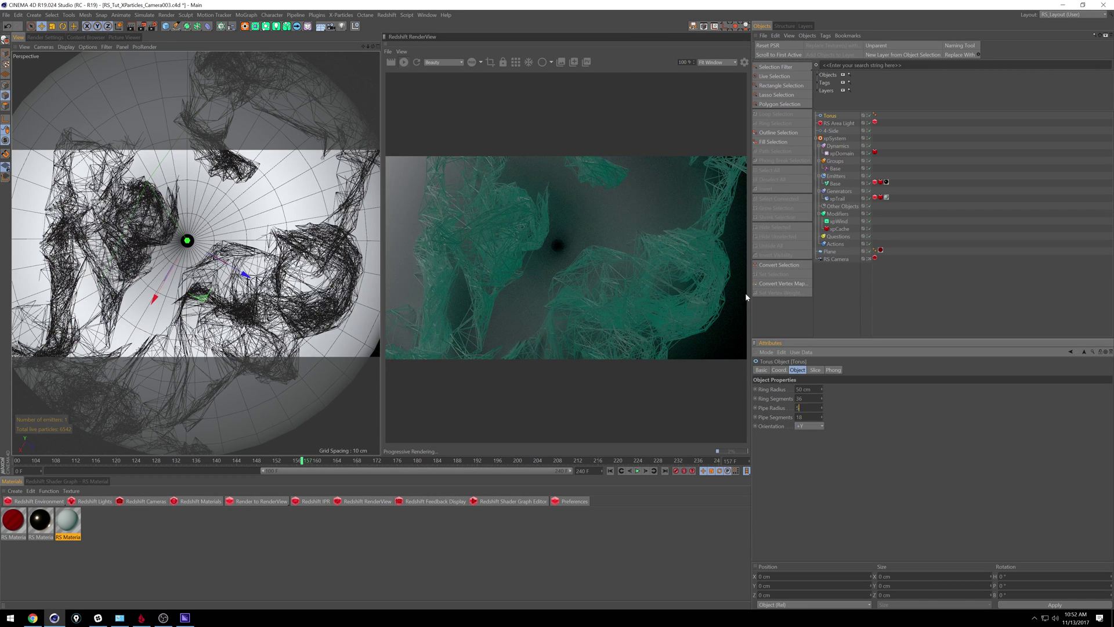
key(Return)
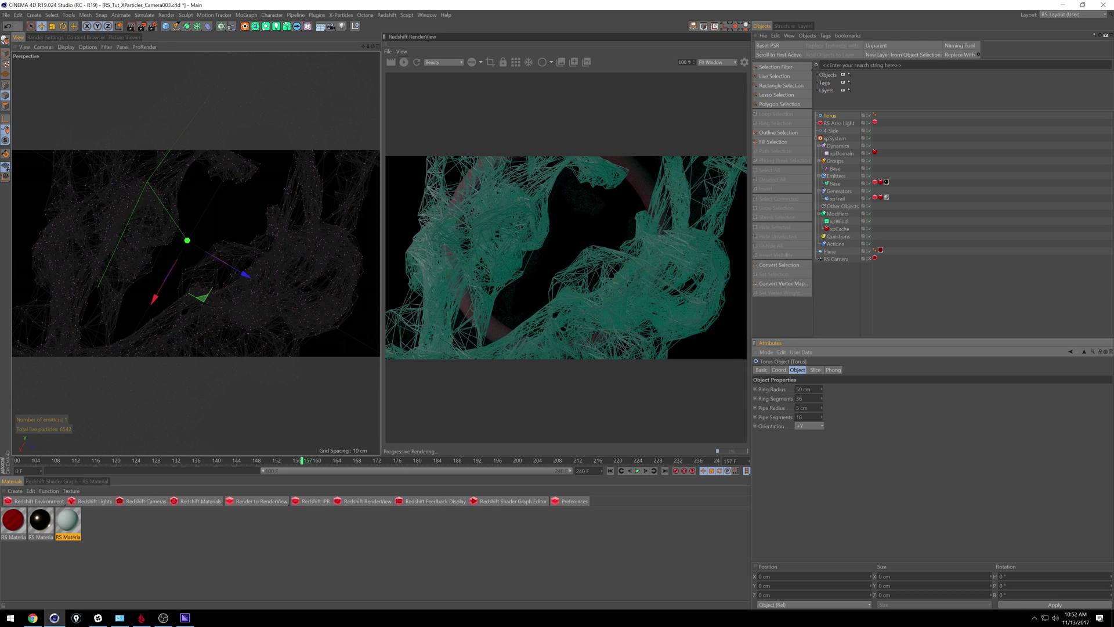
click(803, 389)
text(5)
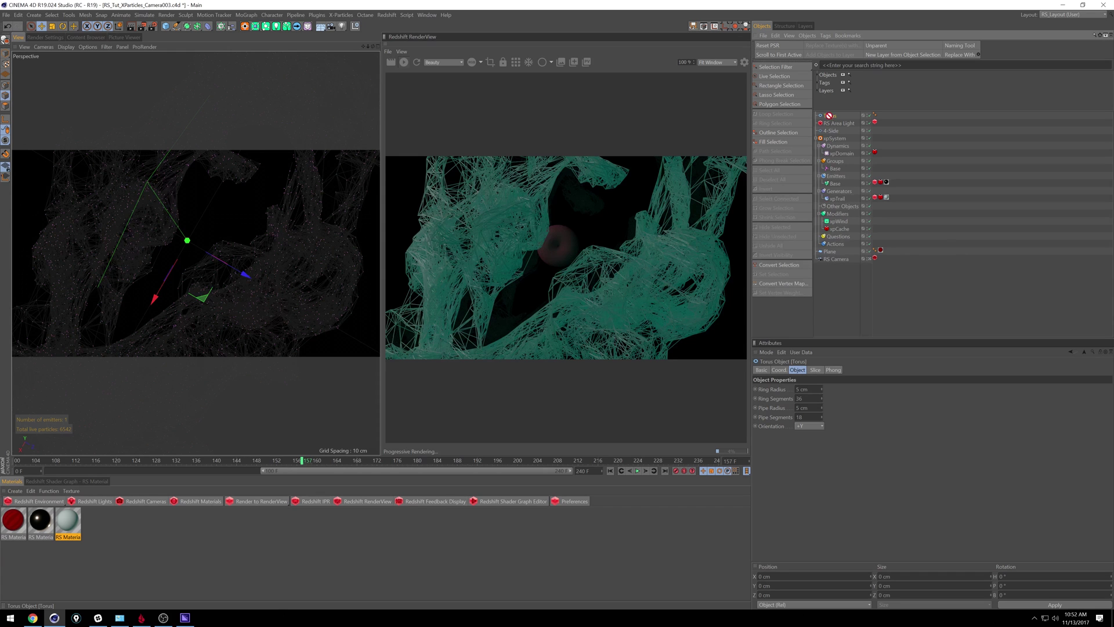
Step: Drag the Torus into the emitter Redshift tag's Custom Objects list
click(878, 182)
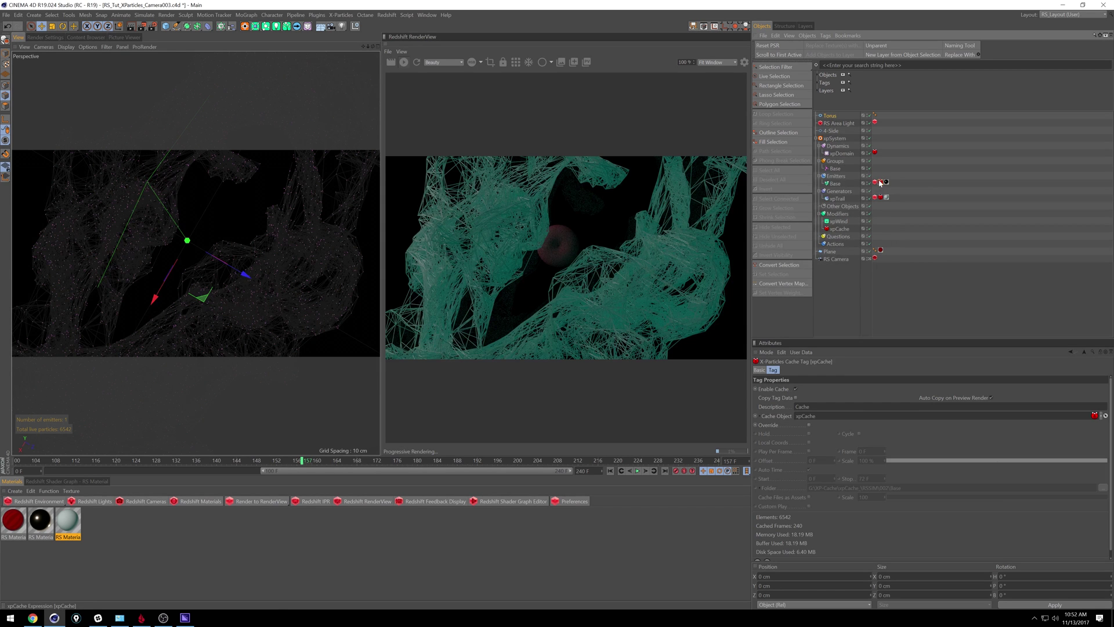
click(874, 182)
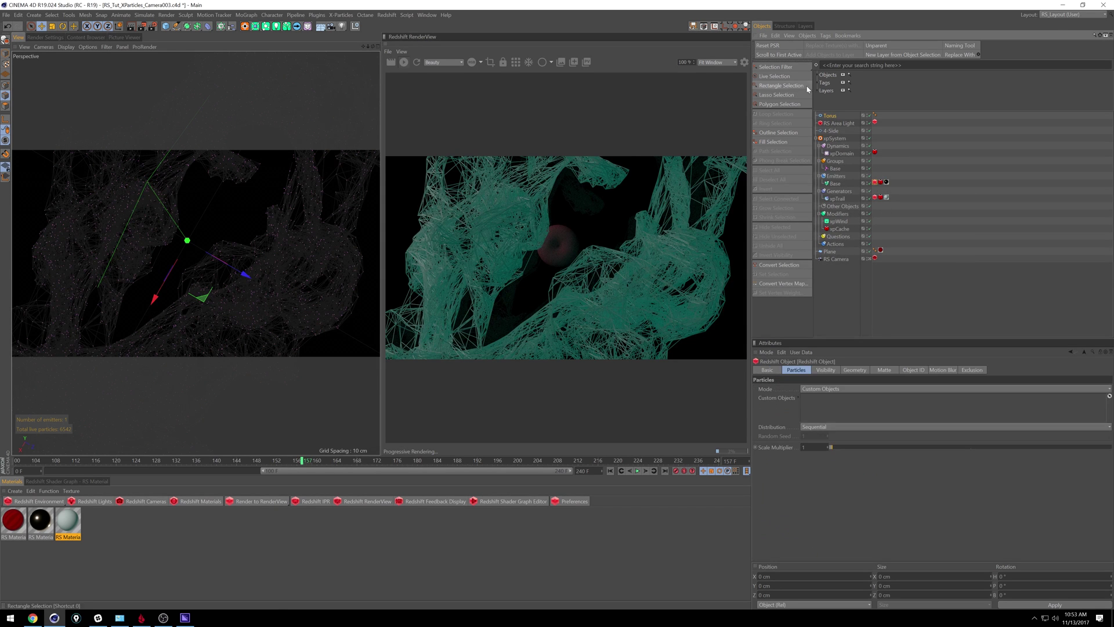
drag(836, 127, 820, 399)
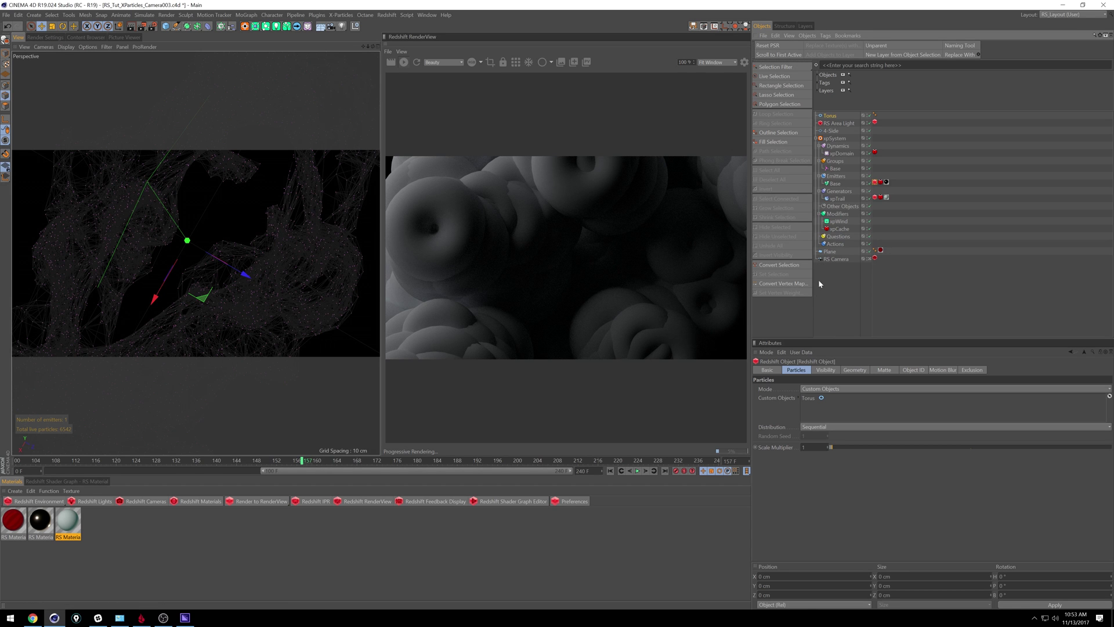
Step: Resize the Torus to a 1 cm ring radius and 0.25 cm pipe radius
click(831, 116)
click(802, 389)
text(1)
key(Tab)
key(Tab)
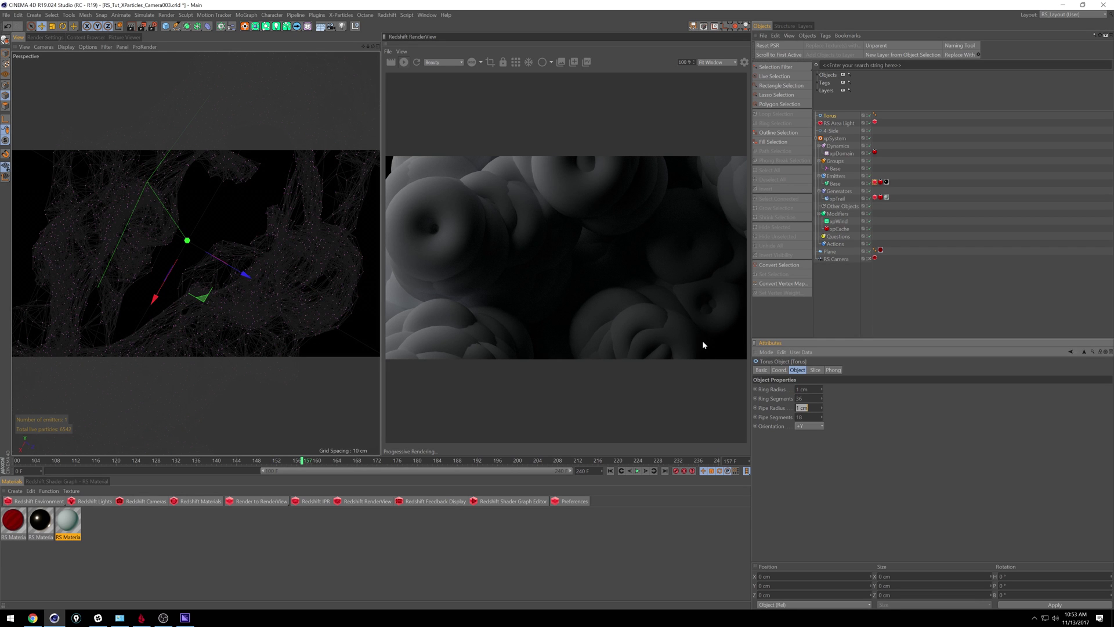
text(0.25)
key(Return)
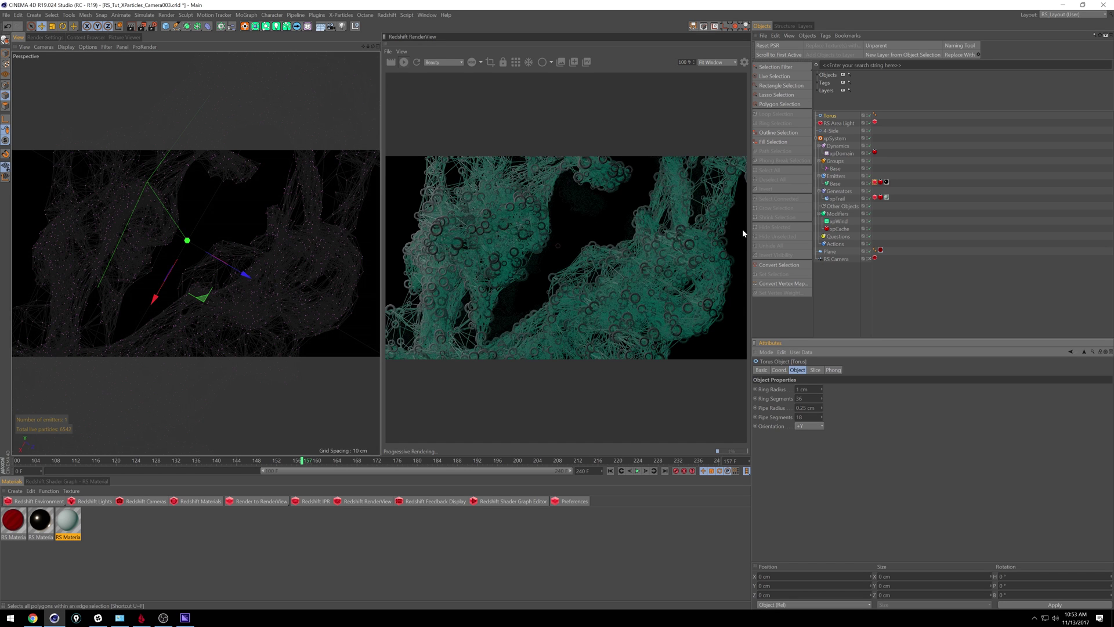
click(835, 168)
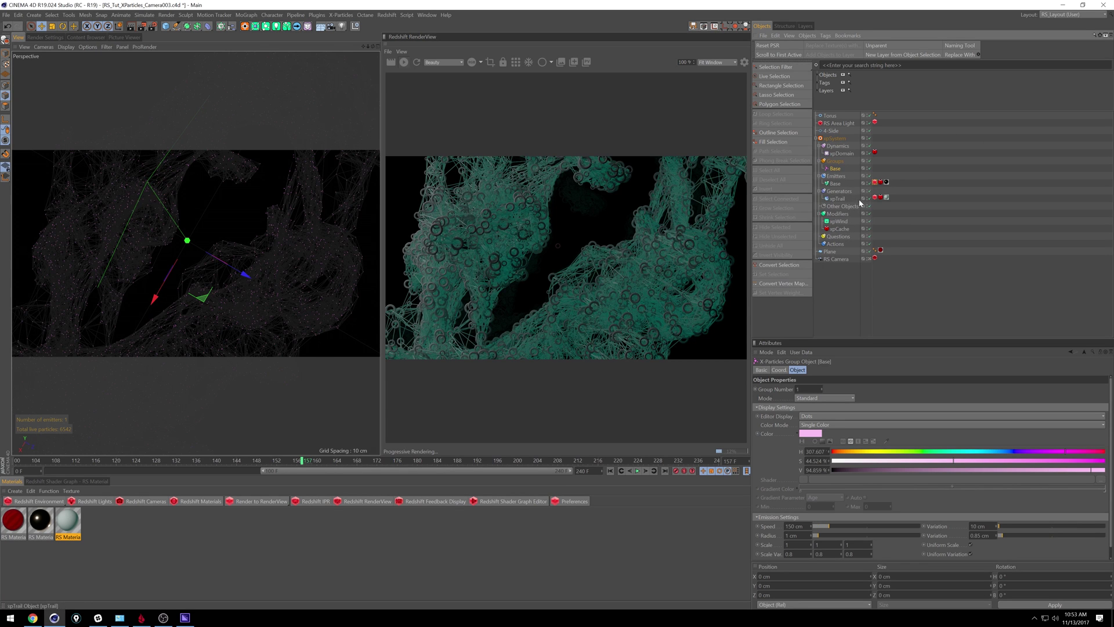
Step: Scrub to frame 131, jump to frames 180 and 211, then reselect the emitter's Redshift tag
drag(312, 461, 171, 464)
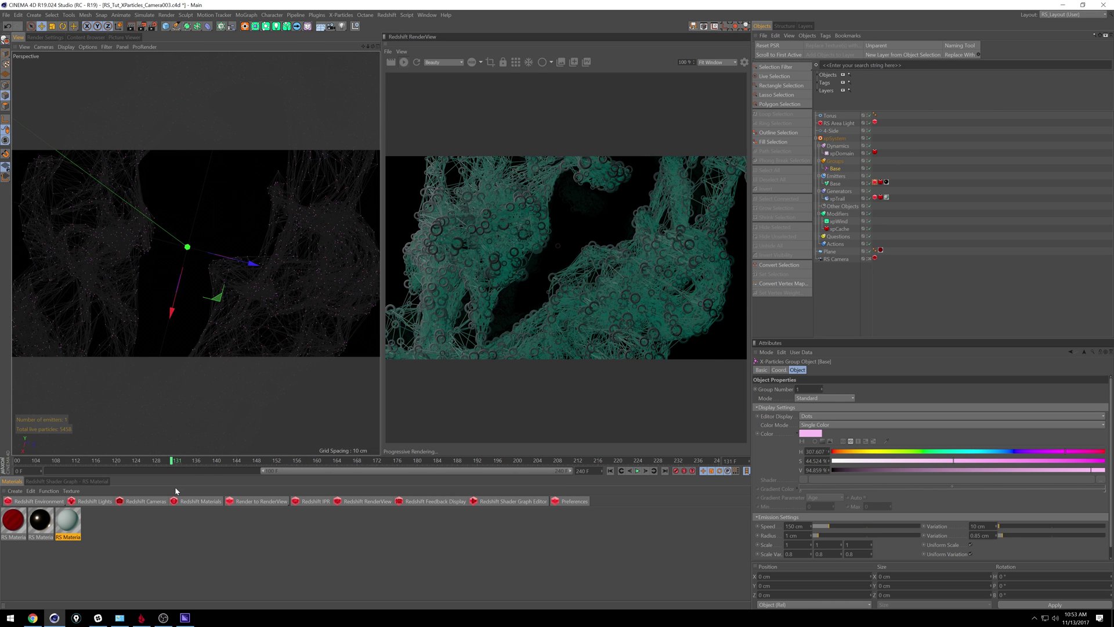
click(417, 461)
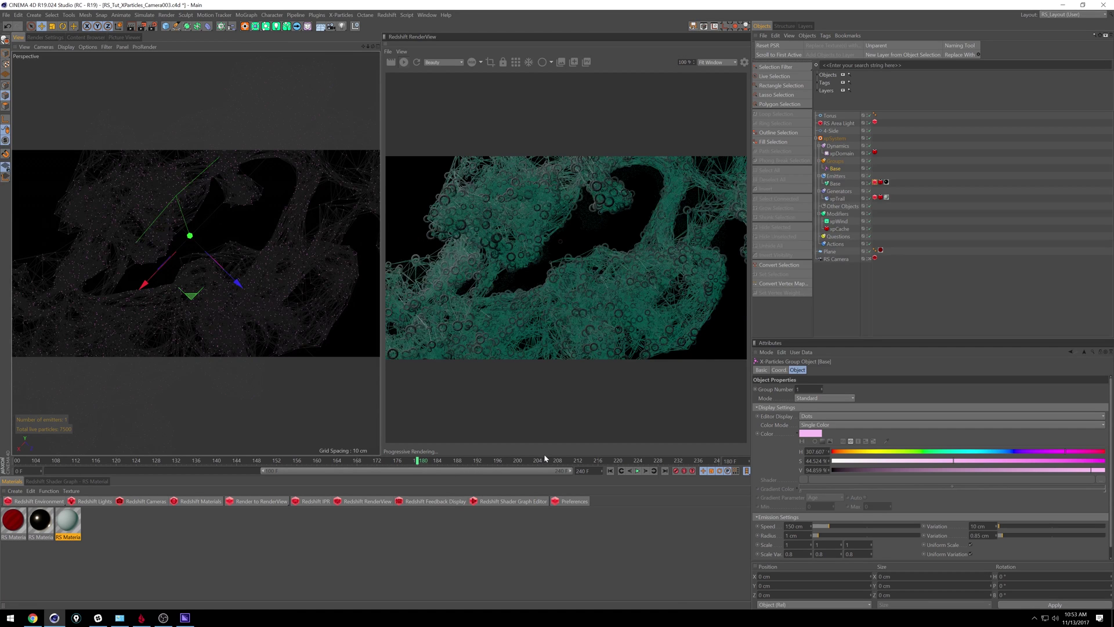
click(577, 461)
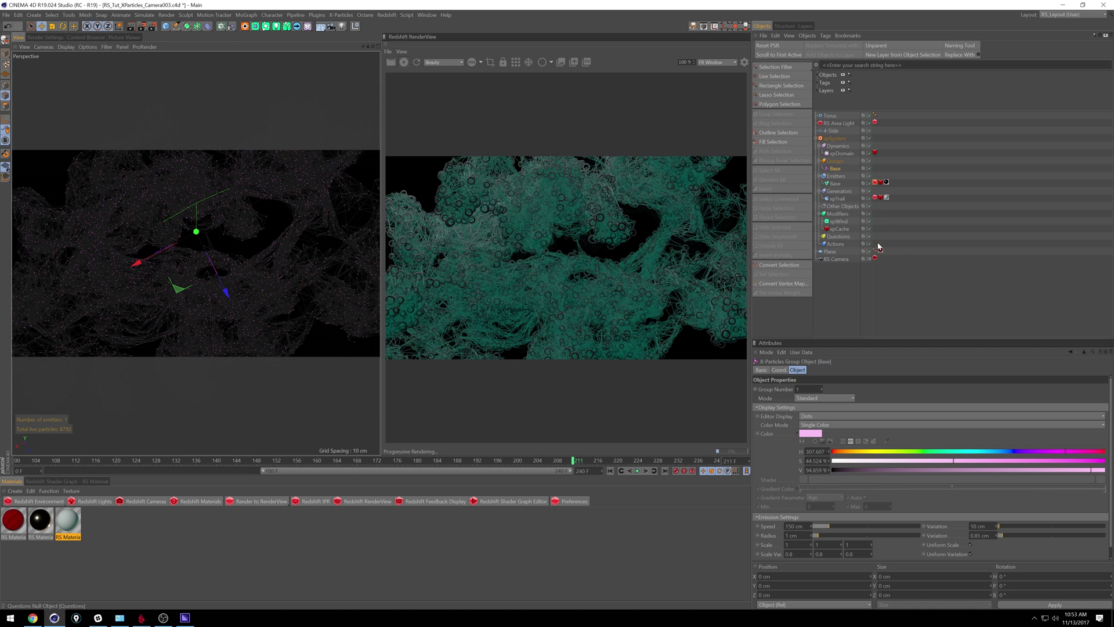
click(880, 182)
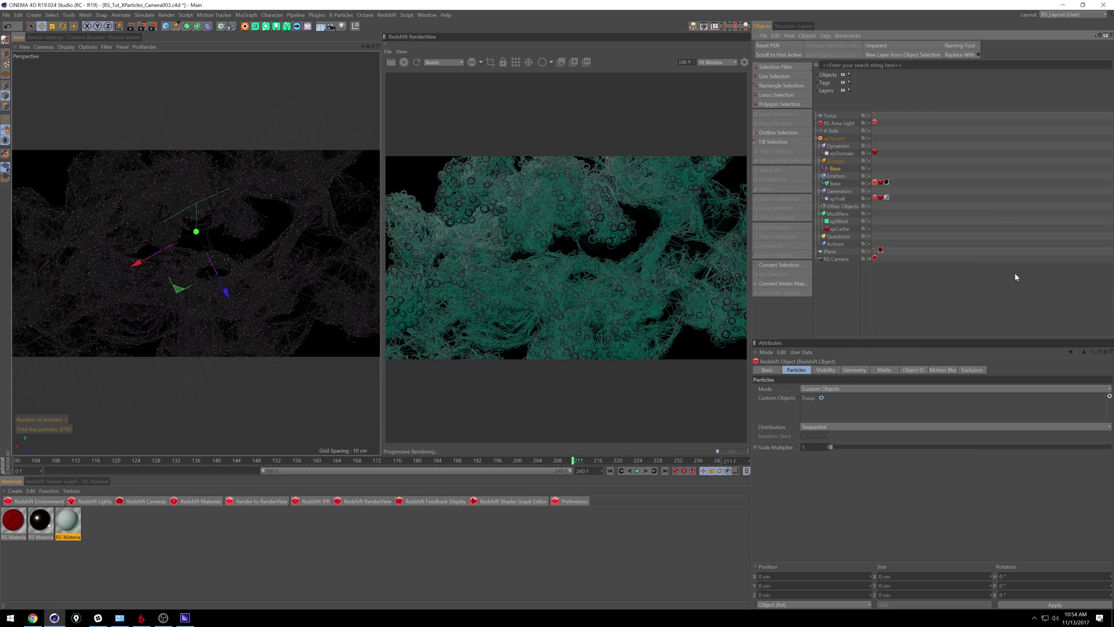
Step: Switch the particle mode to Sphere Instances and show the teal material's settings
click(830, 389)
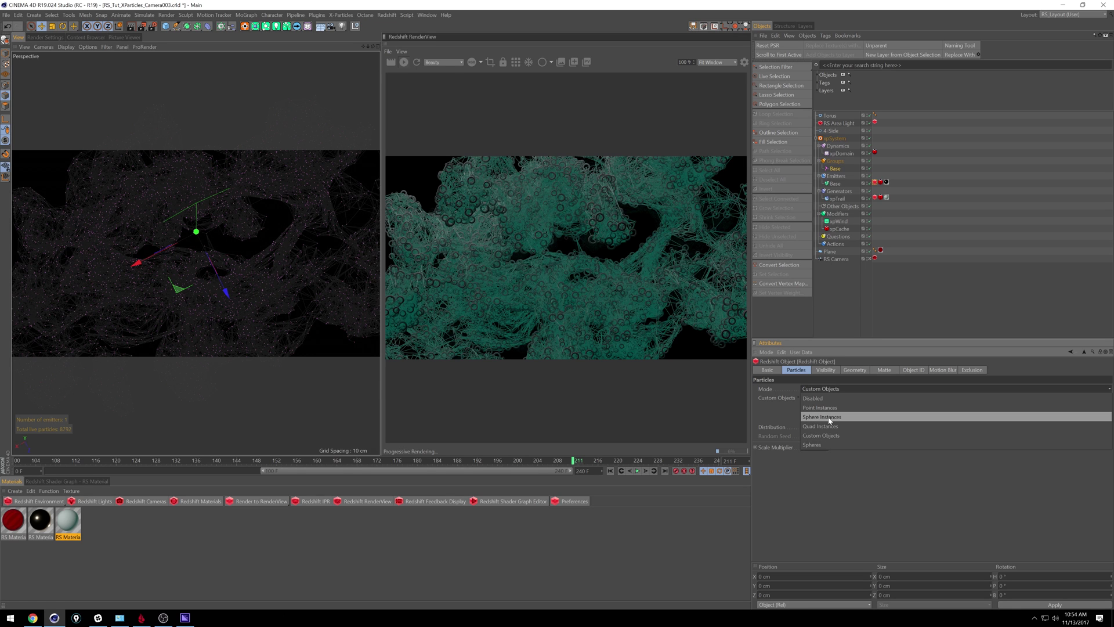
click(826, 417)
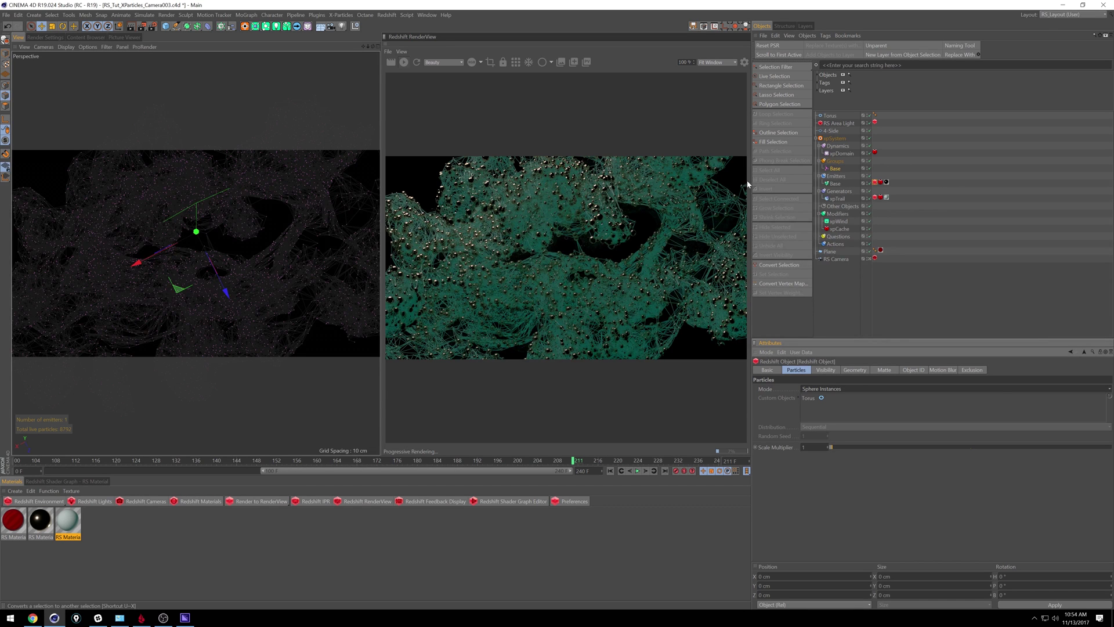
click(73, 526)
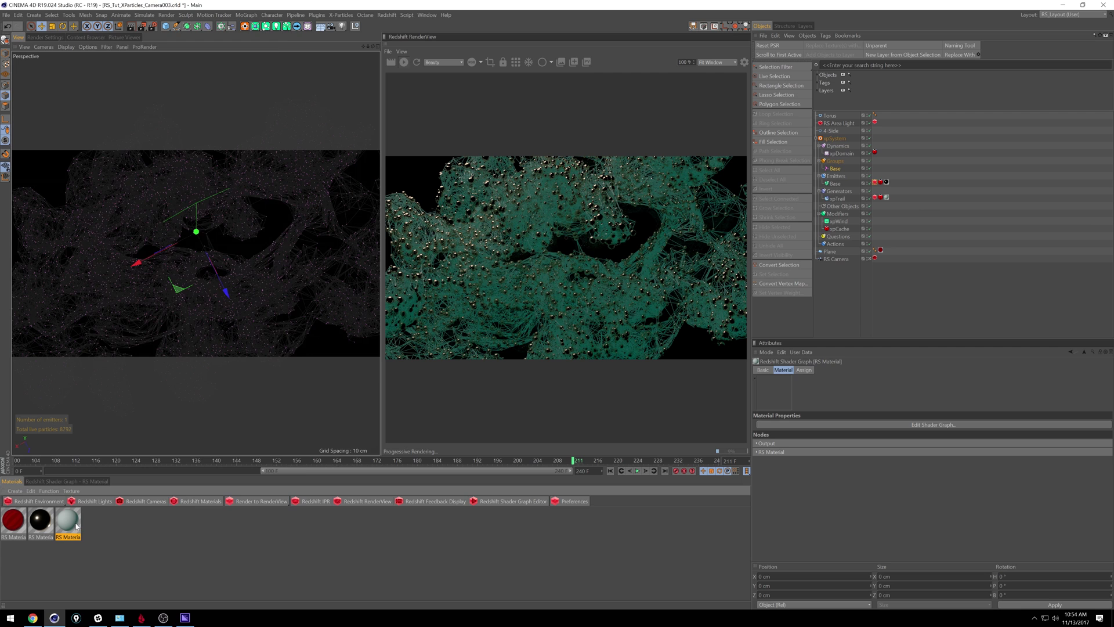
double_click(71, 530)
click(152, 93)
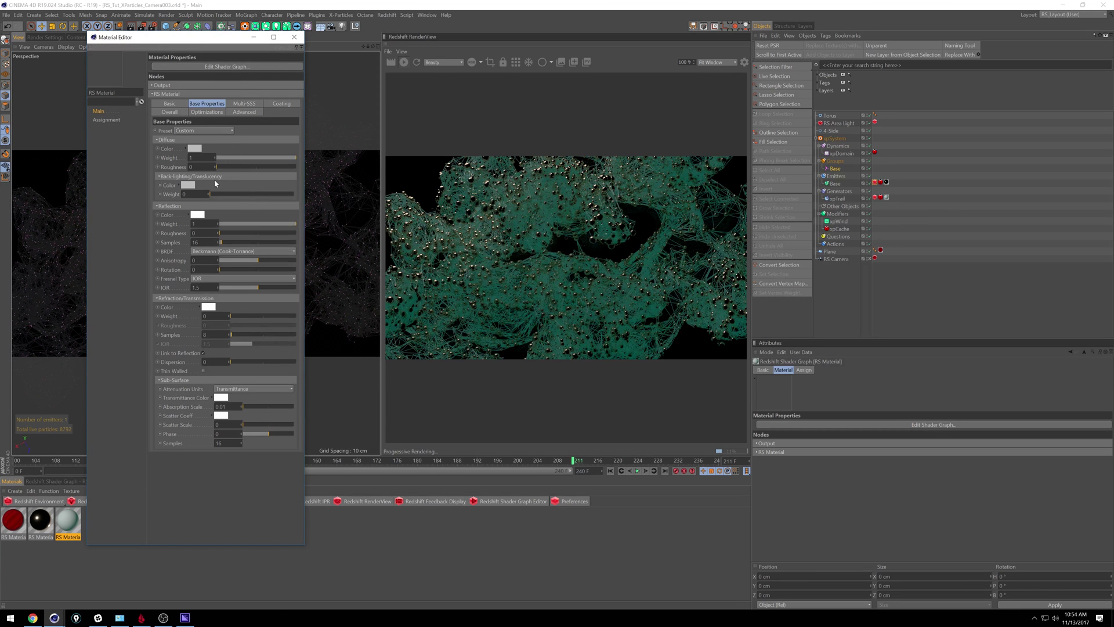
click(169, 112)
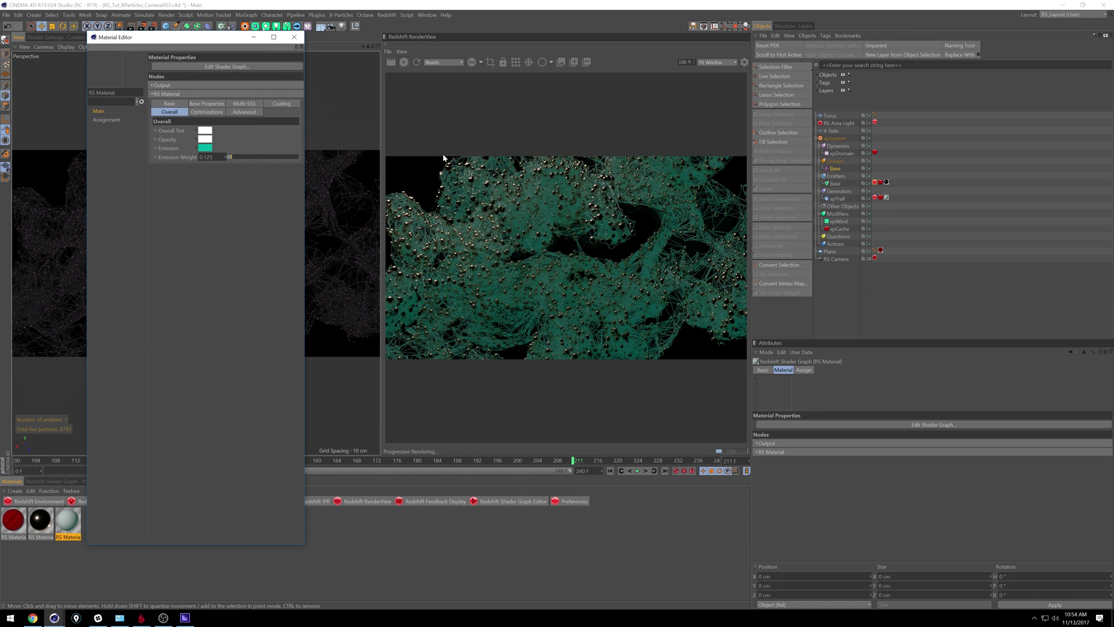
click(294, 37)
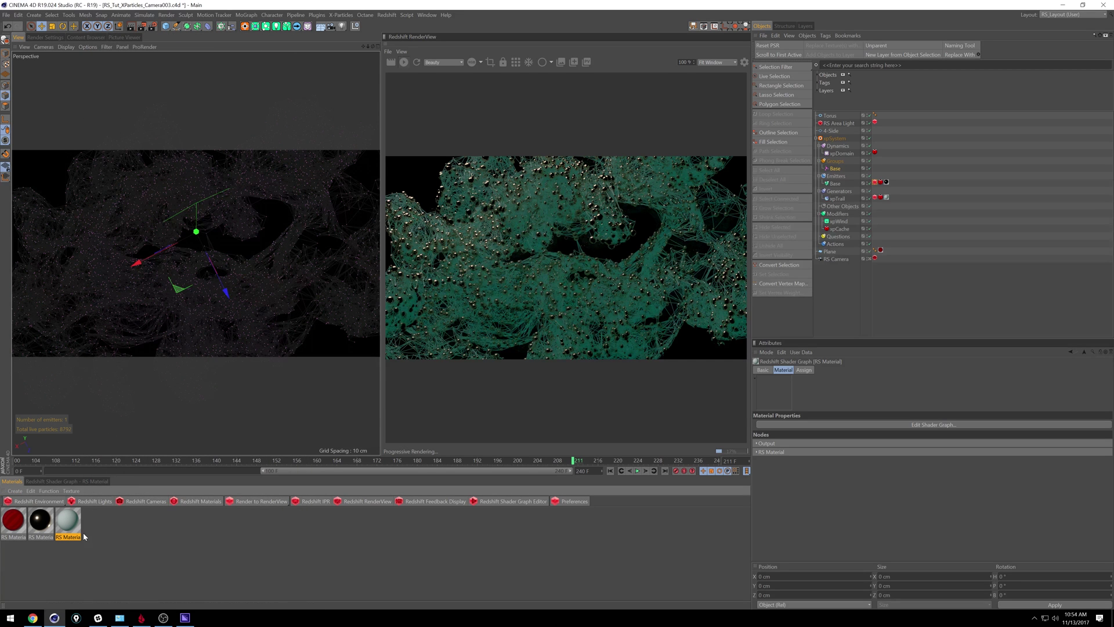
double_click(49, 528)
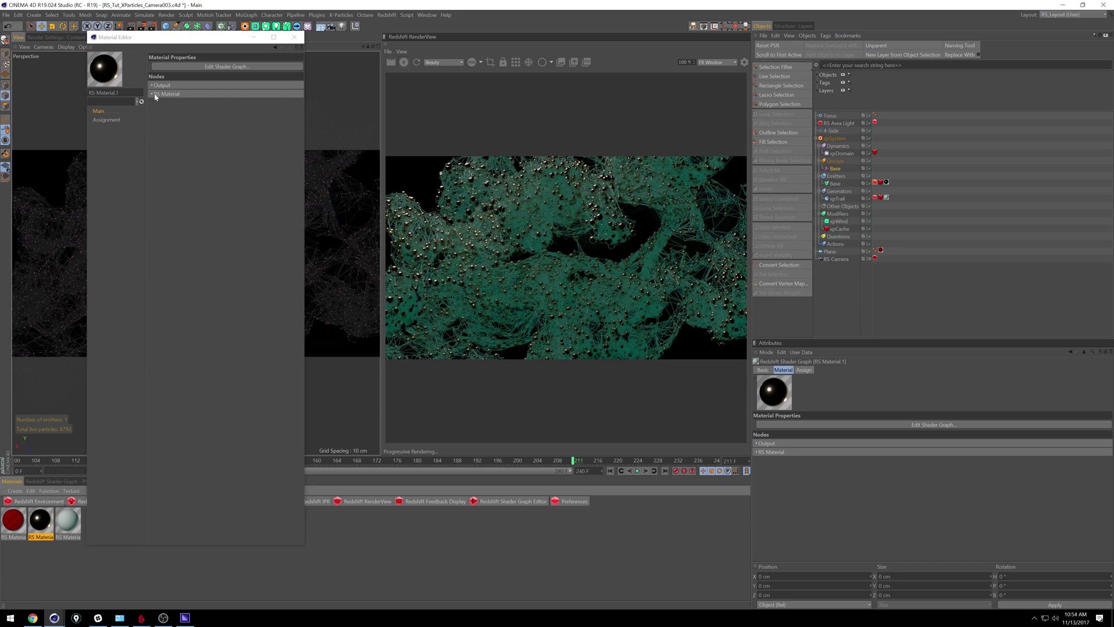
click(152, 94)
click(294, 37)
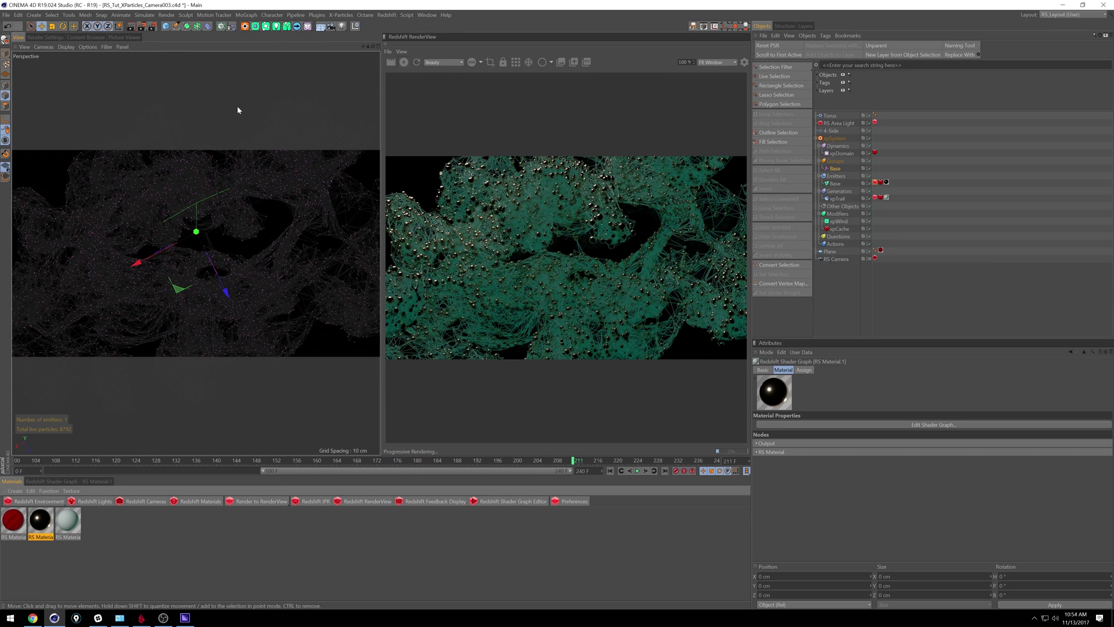